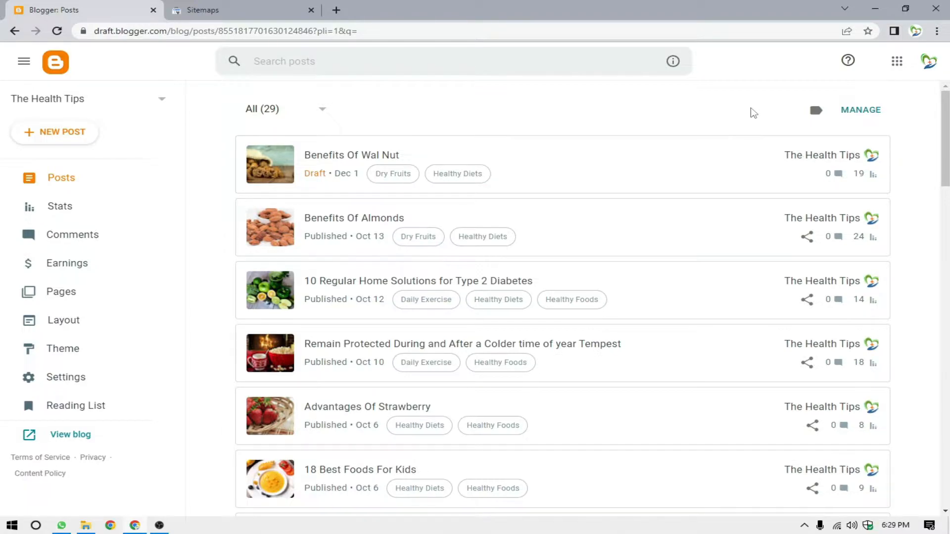
Open the draft post Benefits Of Wal Nut for editing and expand its Links settings.
{"action": "scroll", "coordinate": [748, 202], "scroll_direction": "down", "scroll_amount": 8}
{"action": "scroll", "coordinate": [748, 201], "scroll_direction": "up", "scroll_amount": 9}
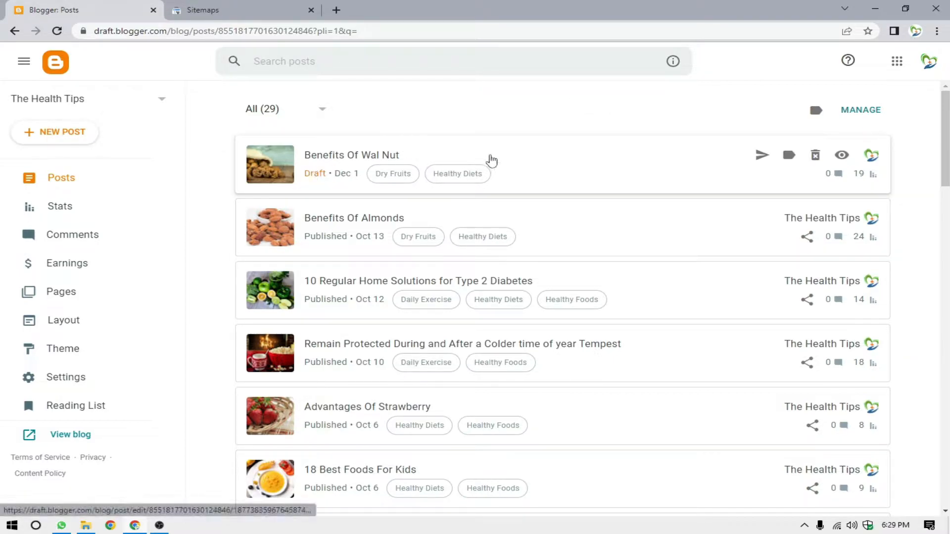
{"action": "left_click", "coordinate": [460, 161]}
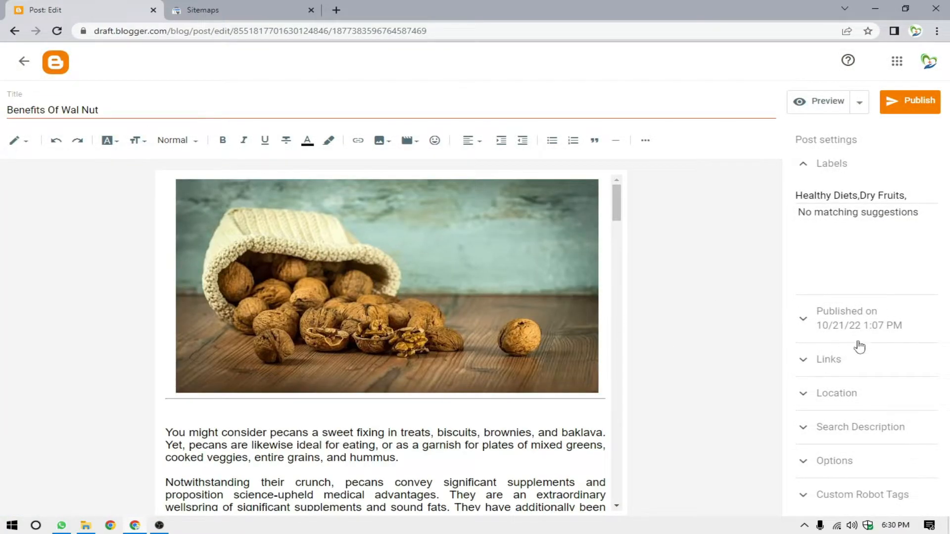
{"action": "left_click", "coordinate": [830, 369]}
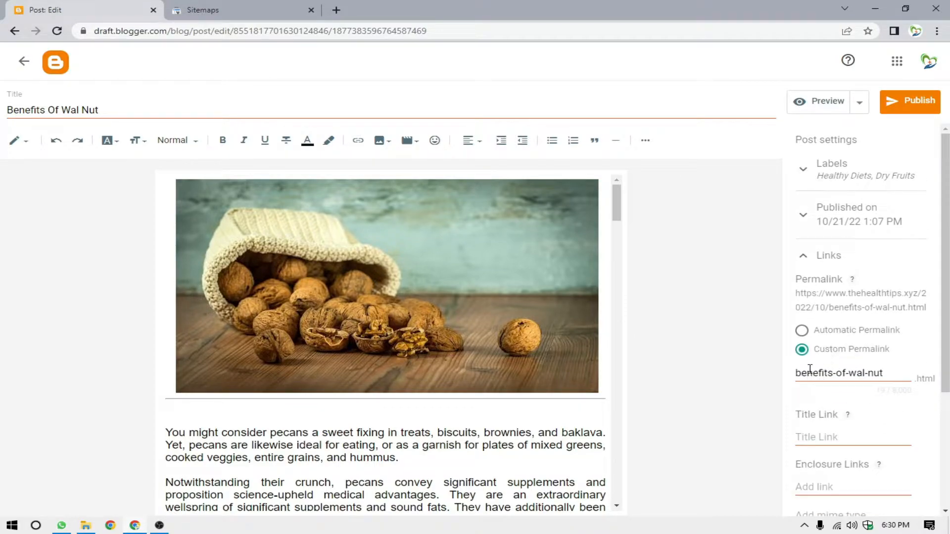
Compare the post's title with its custom permalink text in the Links settings.
{"action": "left_click_drag", "start_coordinate": [894, 377], "coordinate": [793, 374]}
{"action": "mouse_move", "coordinate": [108, 108]}
{"action": "left_mouse_down"}
{"action": "mouse_move", "coordinate": [3, 112]}
{"action": "mouse_move", "coordinate": [127, 110]}
{"action": "left_mouse_up"}
{"action": "left_click", "coordinate": [110, 108]}
{"action": "left_click", "coordinate": [9, 111]}
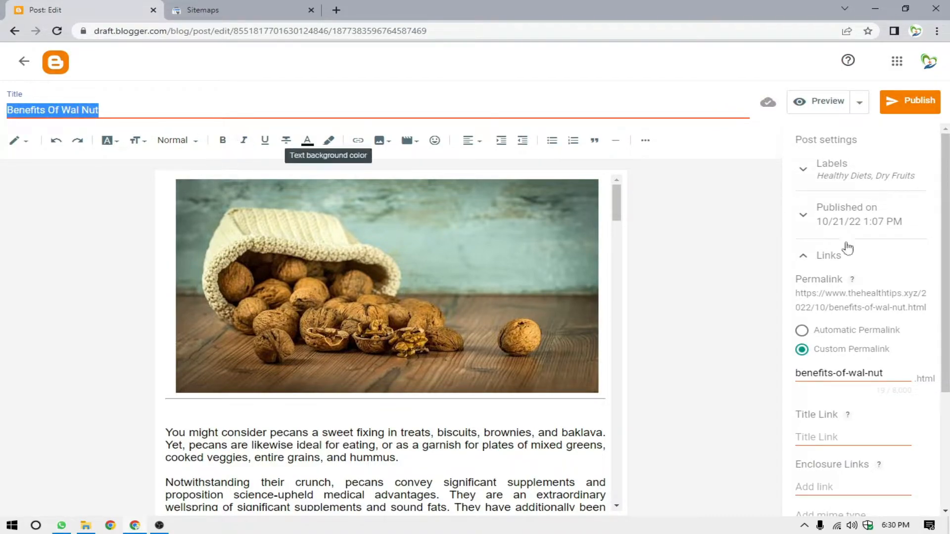
{"action": "left_click_drag", "start_coordinate": [883, 375], "coordinate": [790, 385]}
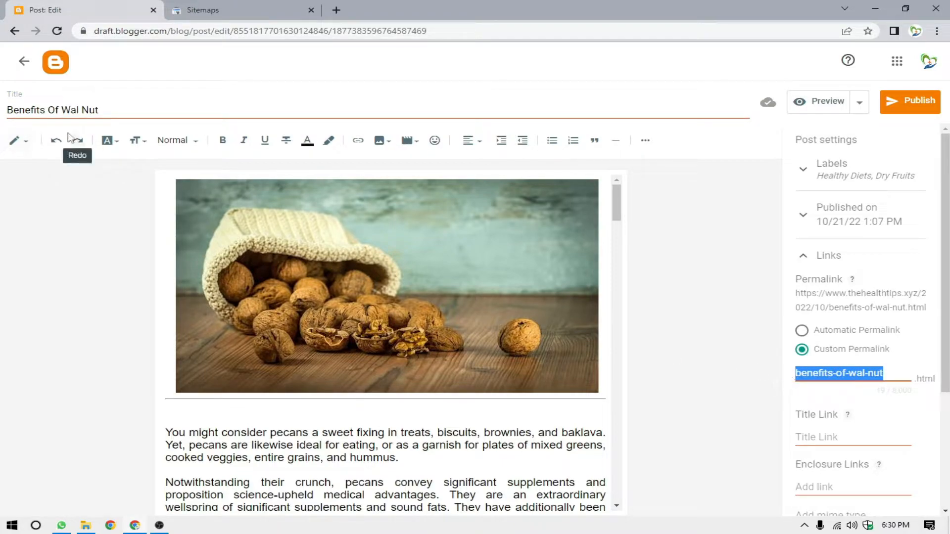
{"action": "left_click_drag", "start_coordinate": [82, 112], "coordinate": [37, 111]}
{"action": "left_click", "coordinate": [883, 374]}
{"action": "left_click_drag", "start_coordinate": [884, 375], "coordinate": [795, 374]}
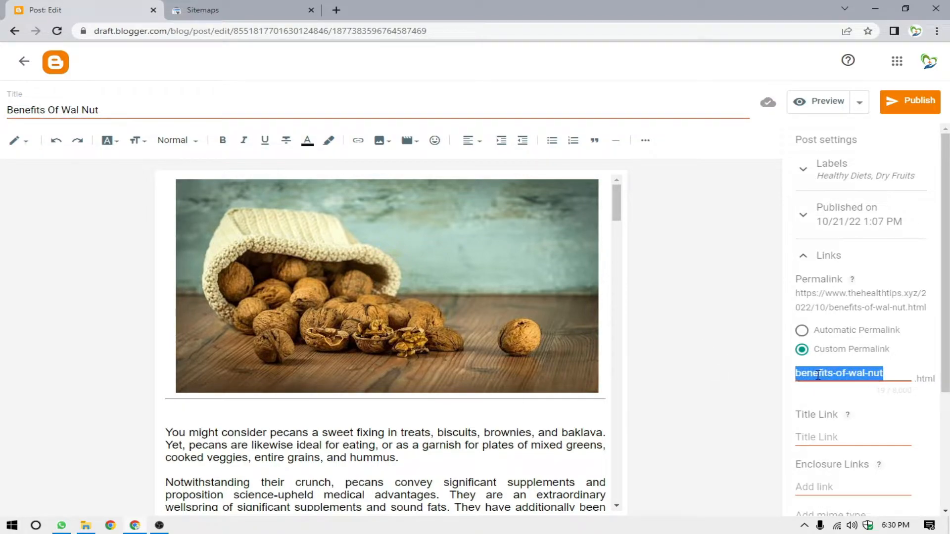
Copy the full post title and paste it into a new text document created on the desktop.
{"action": "left_click_drag", "start_coordinate": [154, 107], "coordinate": [116, 113]}
{"action": "left_click", "coordinate": [115, 113]}
{"action": "key", "text": "ctrl+a"}
{"action": "key", "text": "ctrl+c"}
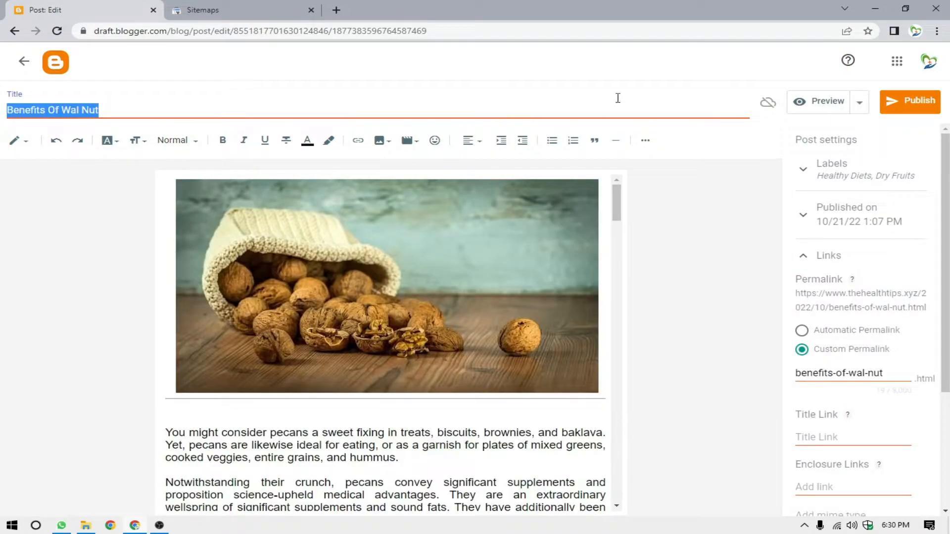
{"action": "left_click", "coordinate": [874, 8]}
{"action": "right_click", "coordinate": [378, 212]}
{"action": "mouse_move", "coordinate": [508, 312]}
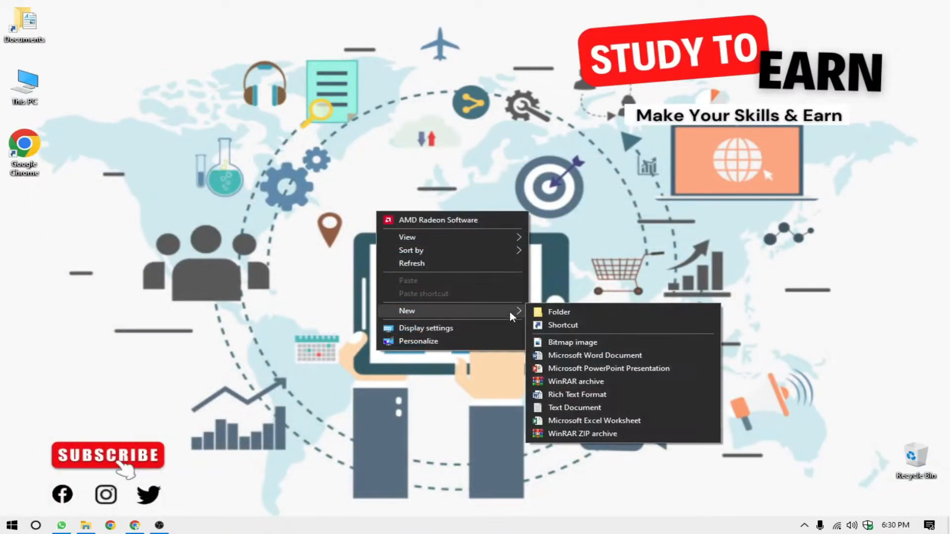
{"action": "left_click", "coordinate": [564, 410]}
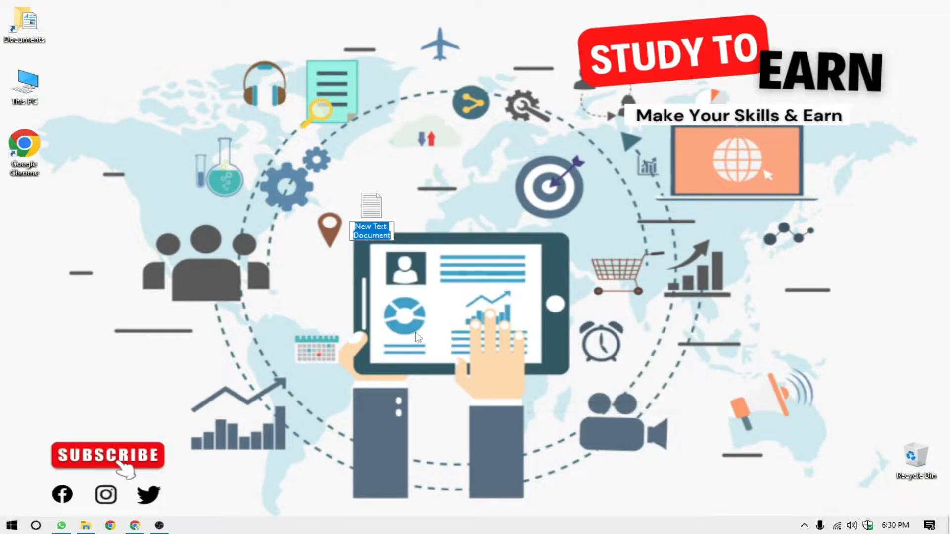
{"action": "double_click", "coordinate": [374, 208]}
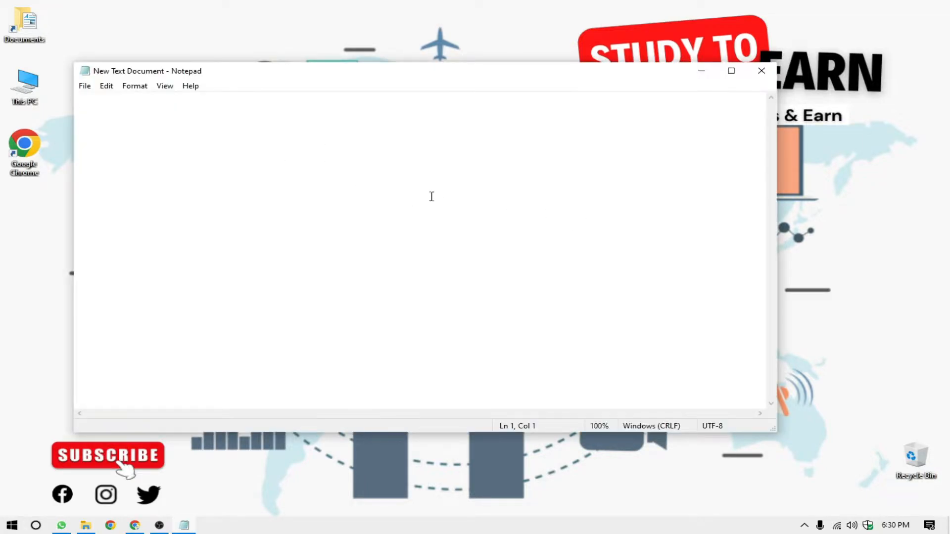
{"action": "key", "text": "ctrl+v"}
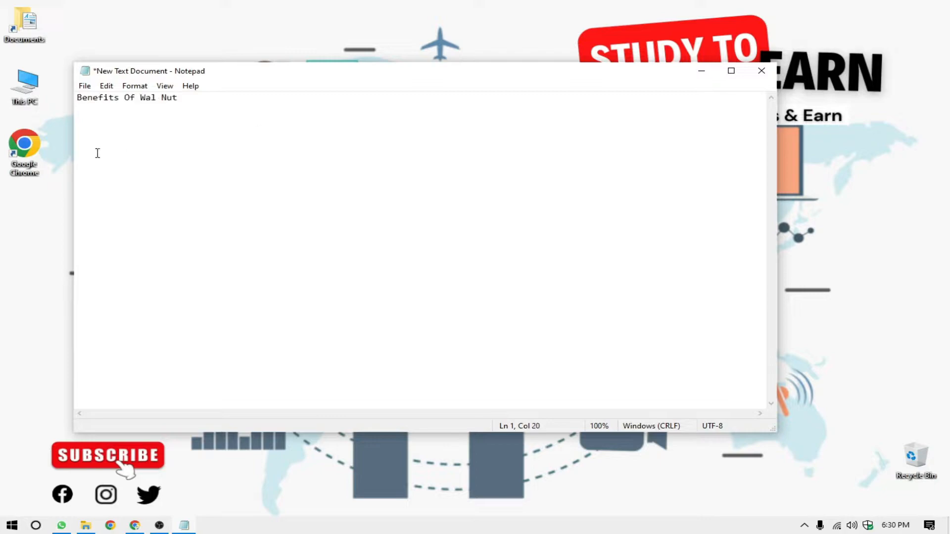
Rewrite the pasted title as benefits-of-wal-nut, in lowercase with hyphens instead of spaces, and select the whole line.
{"action": "left_click", "coordinate": [78, 99]}
{"action": "key", "text": "Delete"}
{"action": "type", "text": "b"}
{"action": "key", "text": "ctrl+Right"}
{"action": "key", "text": "Left"}
{"action": "key", "text": "BackSpace"}
{"action": "type", "text": "-"}
{"action": "key", "text": "Left"}
{"action": "key", "text": "Left"}
{"action": "key", "text": "Left"}
{"action": "left_click_drag", "start_coordinate": [200, 99], "coordinate": [72, 98]}
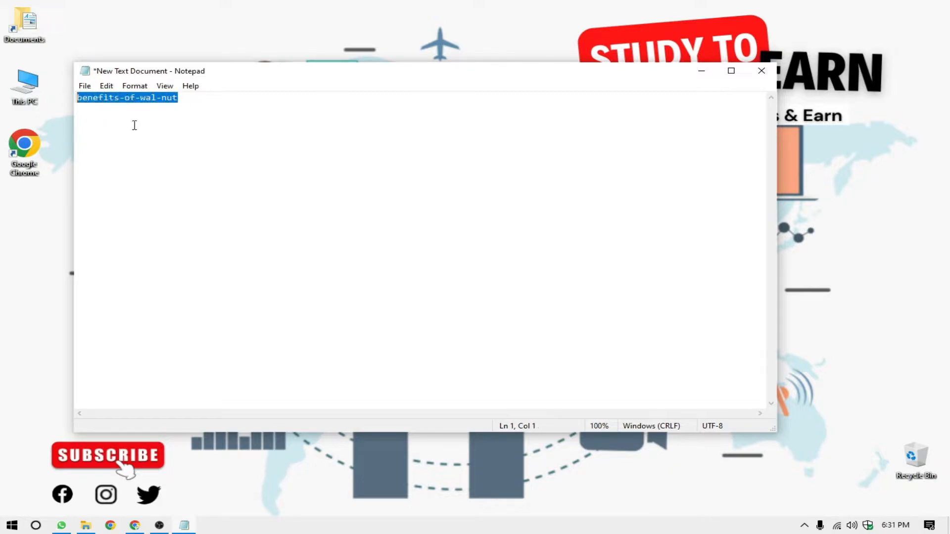
{"action": "left_click", "coordinate": [201, 97]}
{"action": "left_click_drag", "start_coordinate": [202, 97], "coordinate": [56, 90]}
{"action": "left_click", "coordinate": [198, 97]}
{"action": "left_click_drag", "start_coordinate": [198, 98], "coordinate": [47, 95]}
Switch back to Blogger in Chrome and review the custom permalink in the post's Links settings.
{"action": "left_click", "coordinate": [139, 527]}
{"action": "left_click_drag", "start_coordinate": [895, 375], "coordinate": [795, 373]}
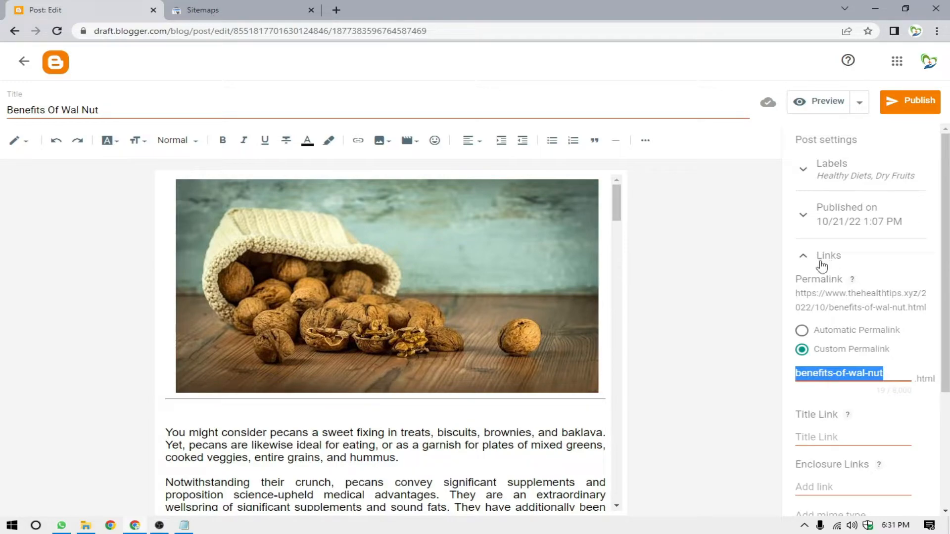
{"action": "left_click", "coordinate": [833, 267]}
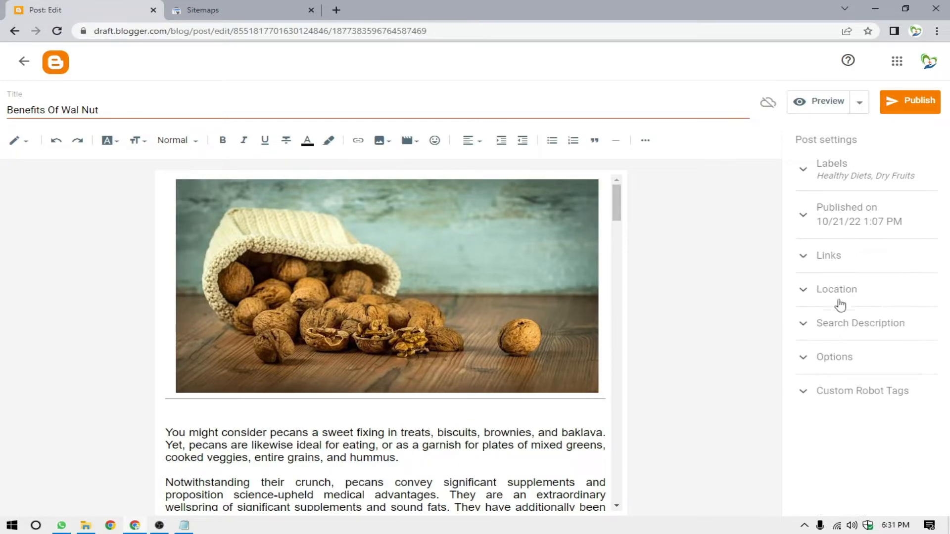
{"action": "left_click", "coordinate": [829, 265]}
{"action": "left_click_drag", "start_coordinate": [895, 374], "coordinate": [792, 384]}
{"action": "left_click", "coordinate": [864, 401]}
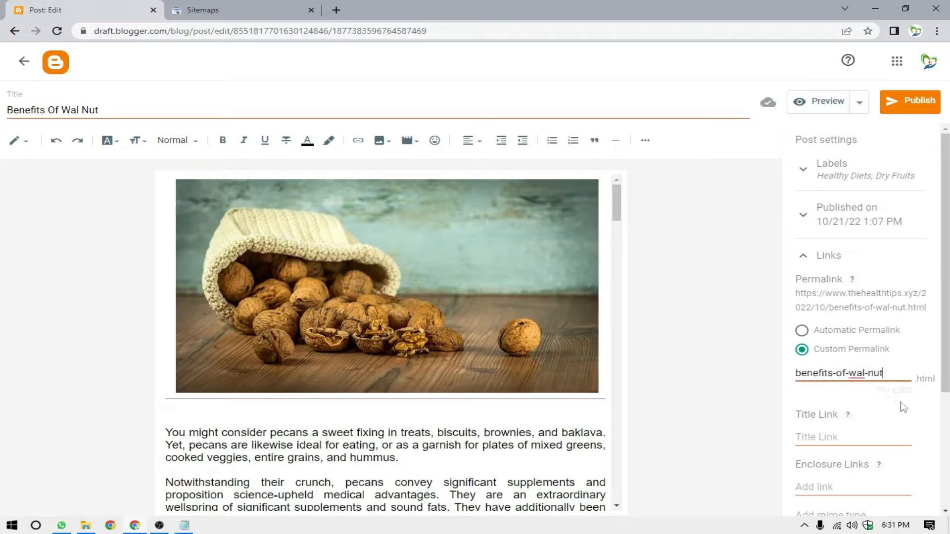
Switch the post's permalink to automatic and back to the custom permalink benefits-of-wal-nut.
{"action": "mouse_move", "coordinate": [617, 203]}
{"action": "left_mouse_down"}
{"action": "mouse_move", "coordinate": [617, 398]}
{"action": "mouse_move", "coordinate": [616, 201]}
{"action": "left_mouse_up"}
{"action": "left_click", "coordinate": [898, 363]}
{"action": "left_click", "coordinate": [844, 327]}
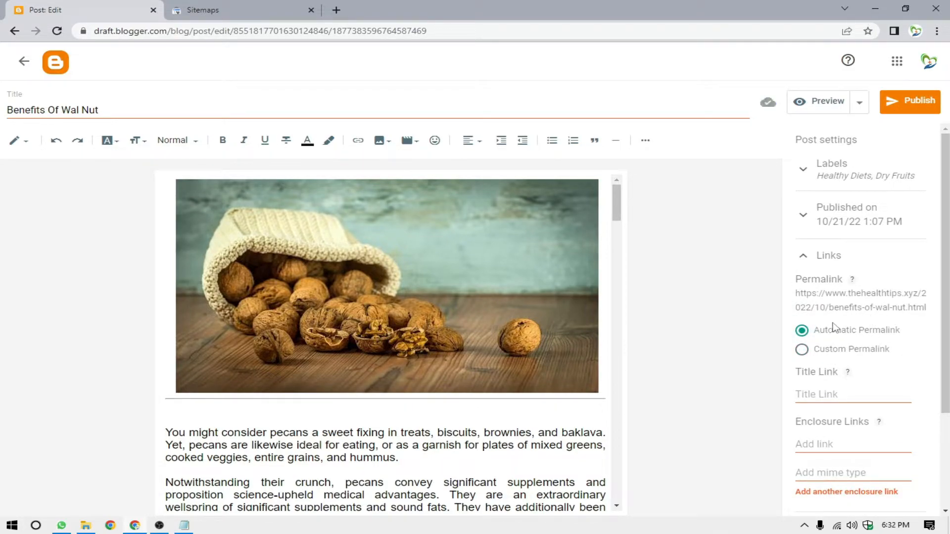
{"action": "left_click", "coordinate": [802, 351]}
{"action": "left_click_drag", "start_coordinate": [891, 380], "coordinate": [794, 382]}
{"action": "left_click", "coordinate": [875, 377]}
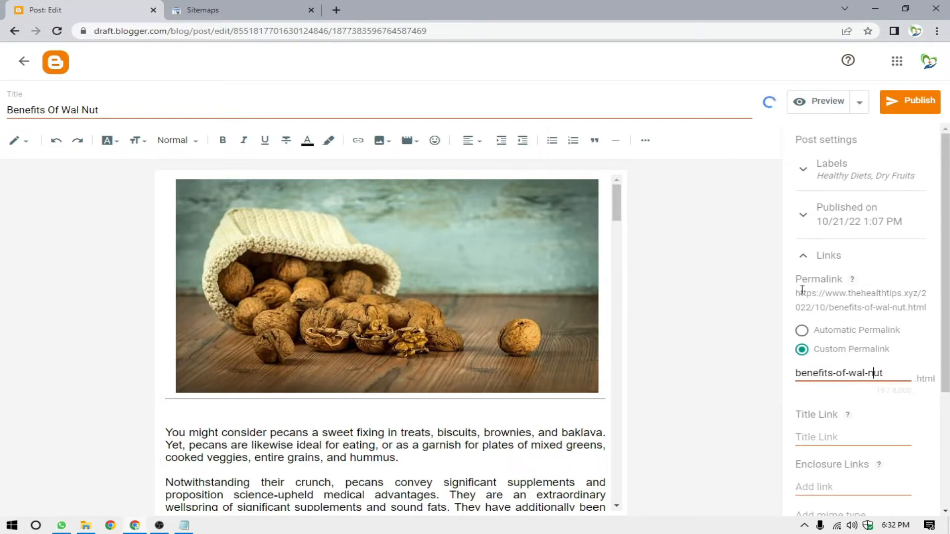
Collapse the Links settings and publish the Benefits Of Wal Nut post.
{"action": "left_click", "coordinate": [808, 258]}
{"action": "left_click", "coordinate": [922, 101]}
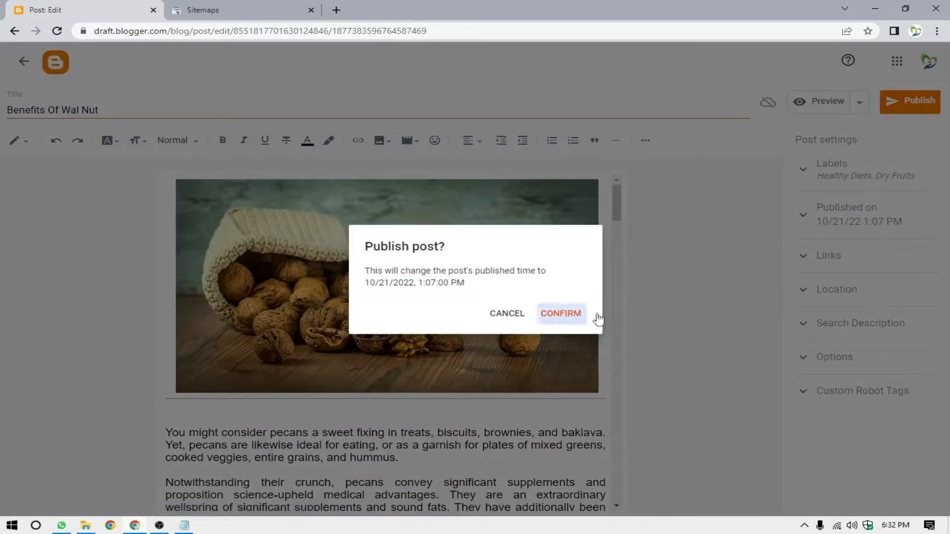
{"action": "left_click", "coordinate": [576, 316]}
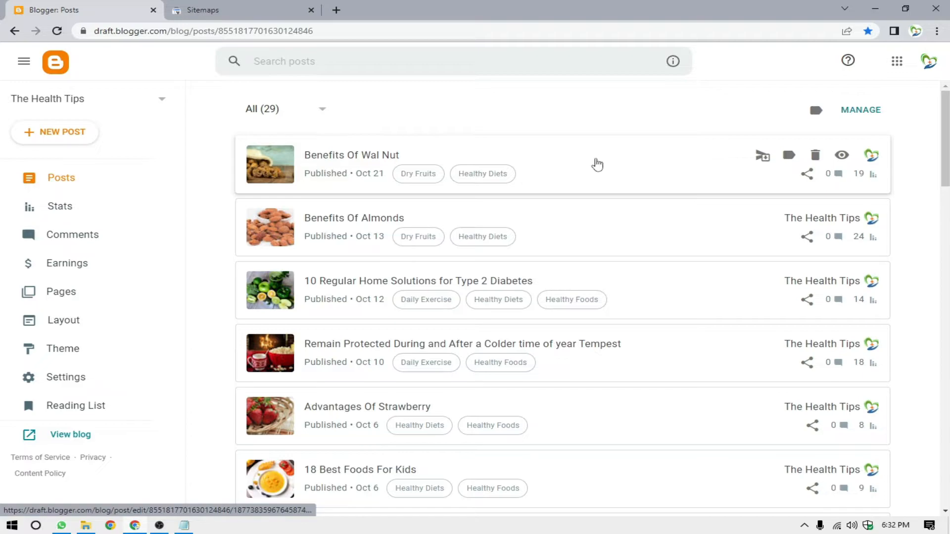
{"action": "left_click", "coordinate": [261, 10]}
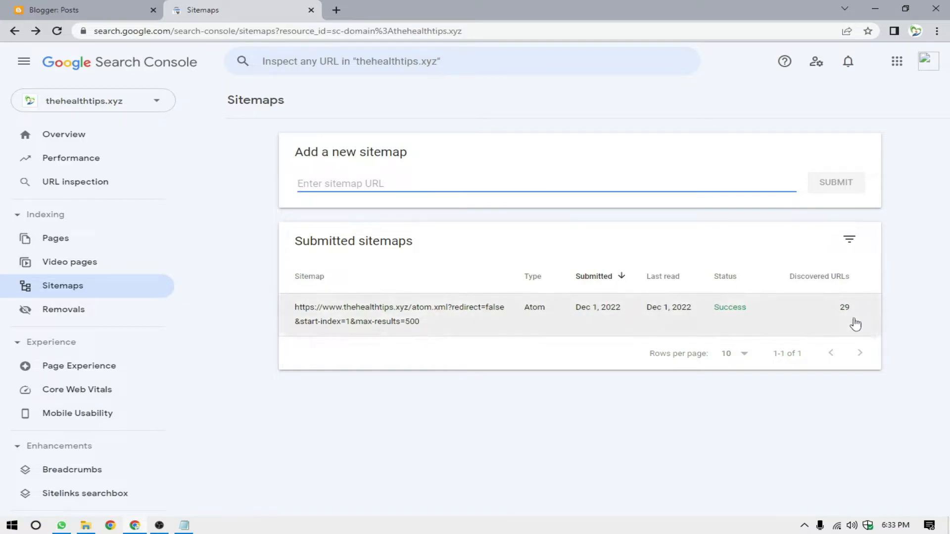
{"action": "left_click", "coordinate": [224, 6]}
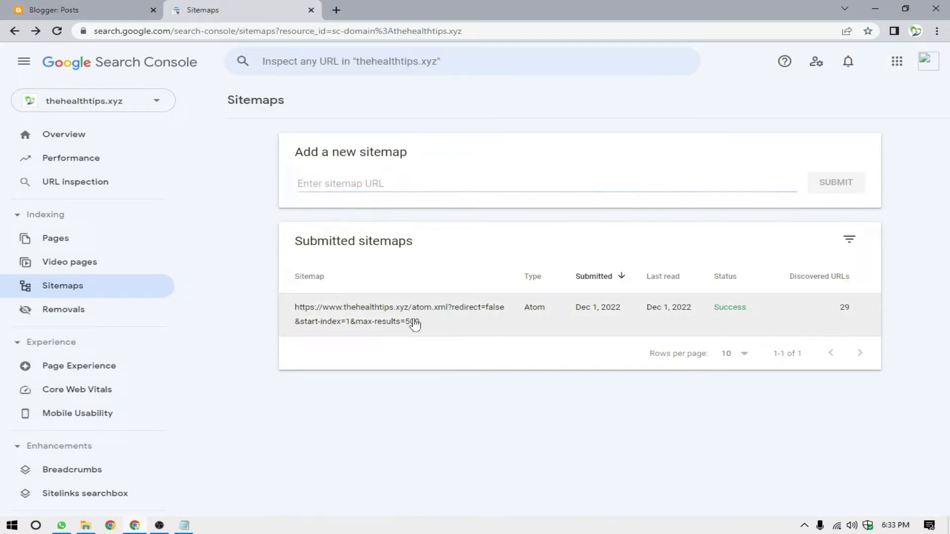
{"action": "left_click_drag", "start_coordinate": [418, 322], "coordinate": [295, 311]}
{"action": "key", "text": "ctrl+c"}
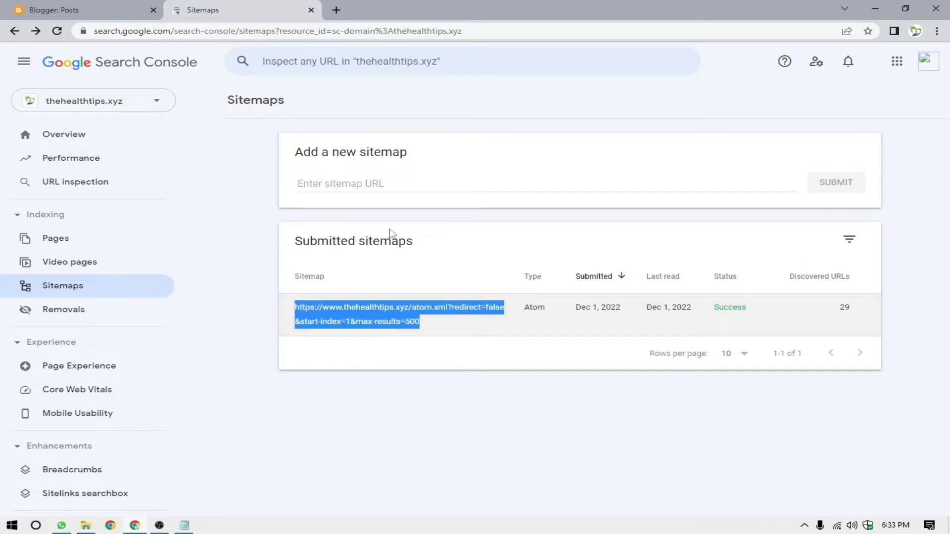
{"action": "left_click", "coordinate": [364, 194]}
{"action": "key", "text": "ctrl+v"}
{"action": "left_click", "coordinate": [836, 197]}
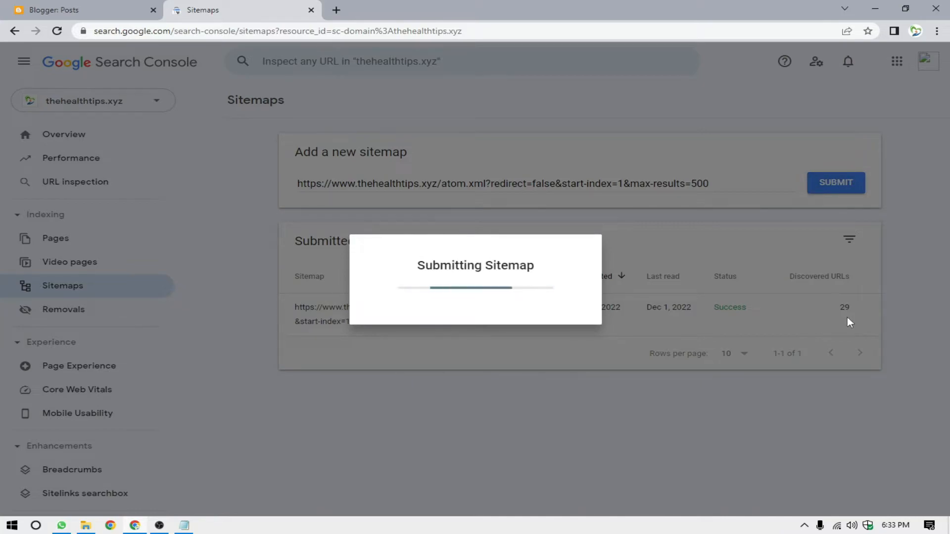
{"action": "left_click", "coordinate": [833, 330]}
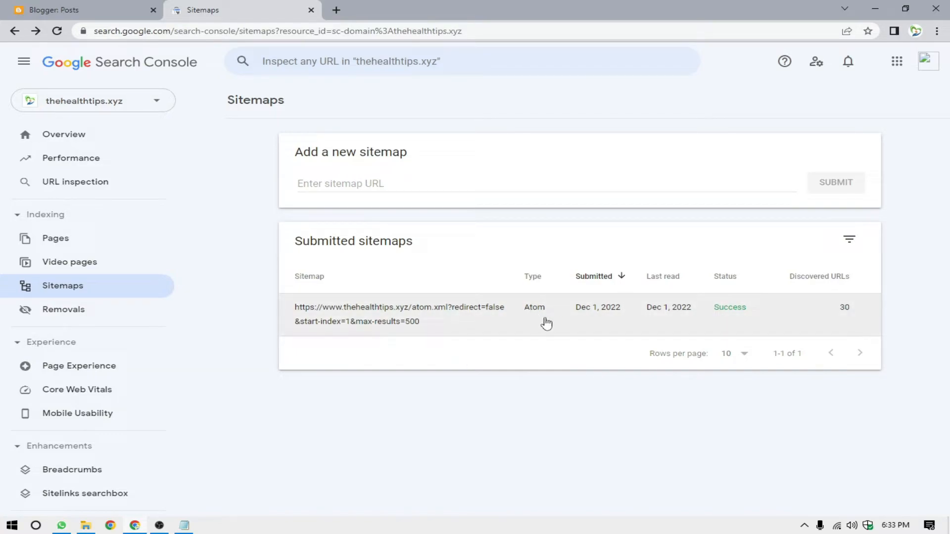
Check the post counts by status in Blogger and copy the link address of the Benefits Of Wal Nut post.
{"action": "left_click", "coordinate": [74, 10]}
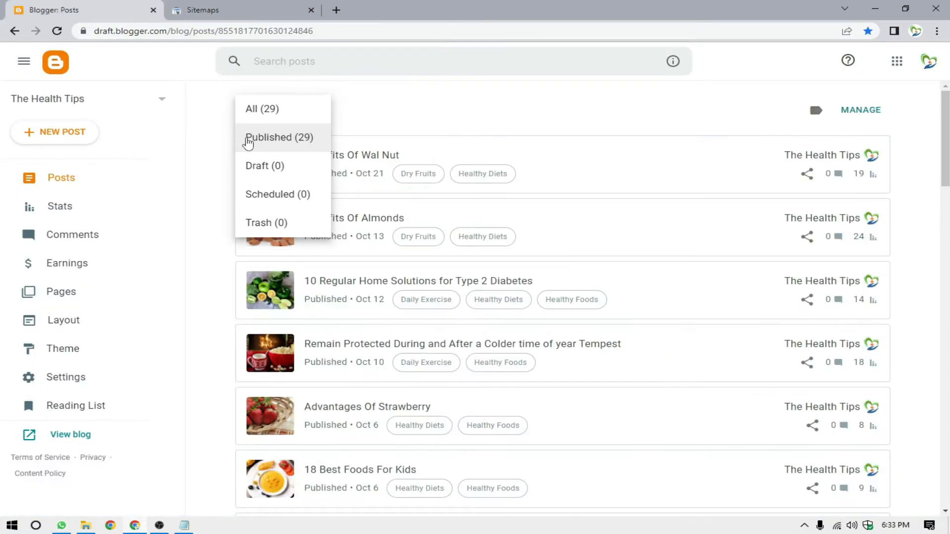
{"action": "left_click", "coordinate": [252, 10]}
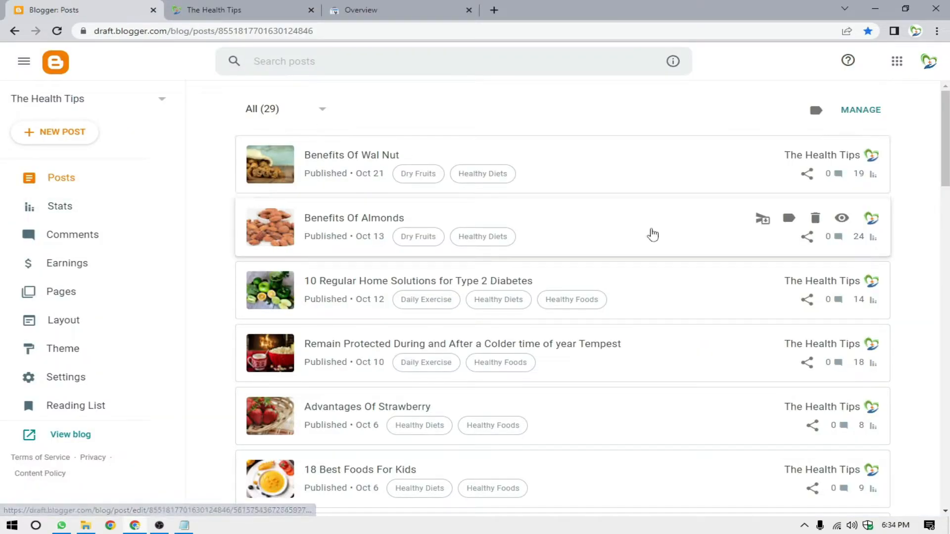
{"action": "mouse_move", "coordinate": [762, 150]}
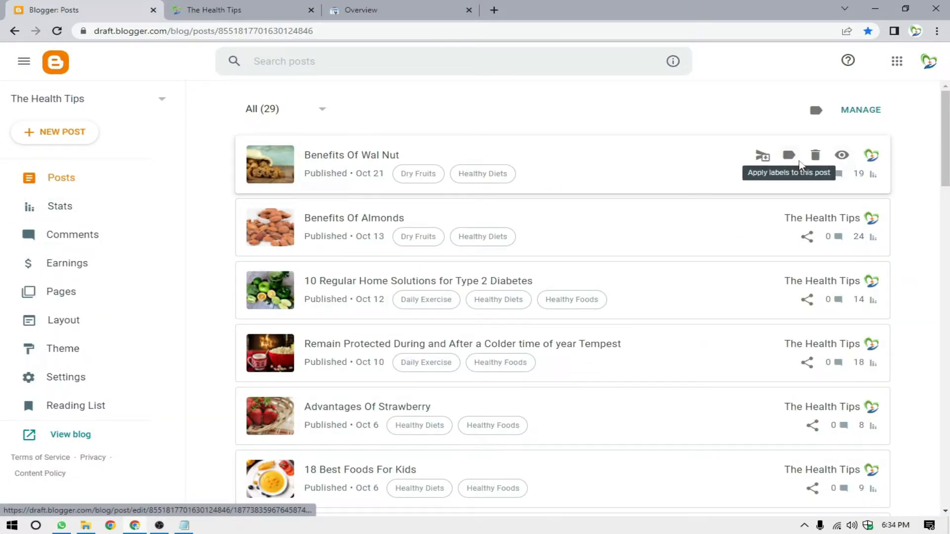
{"action": "right_click", "coordinate": [839, 157]}
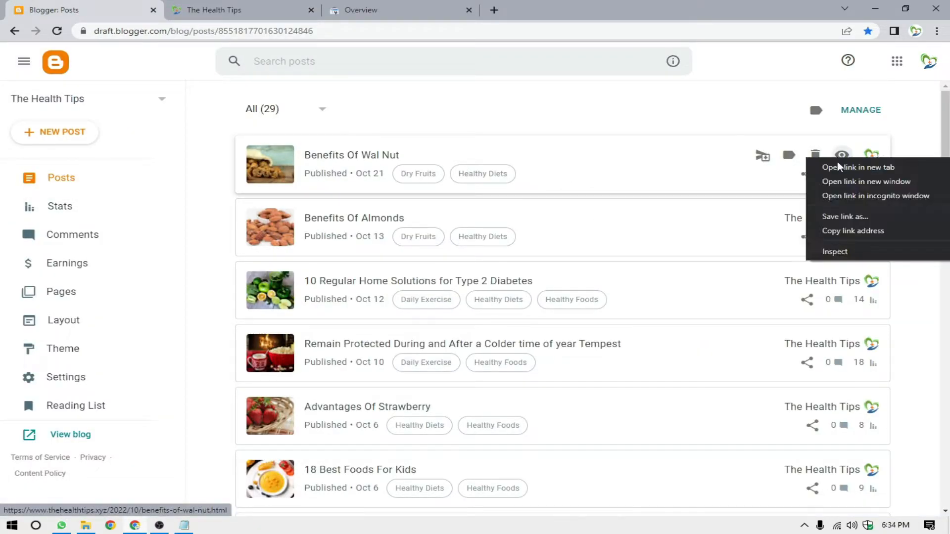
{"action": "left_click", "coordinate": [864, 232]}
{"action": "key", "text": "ctrl+3"}
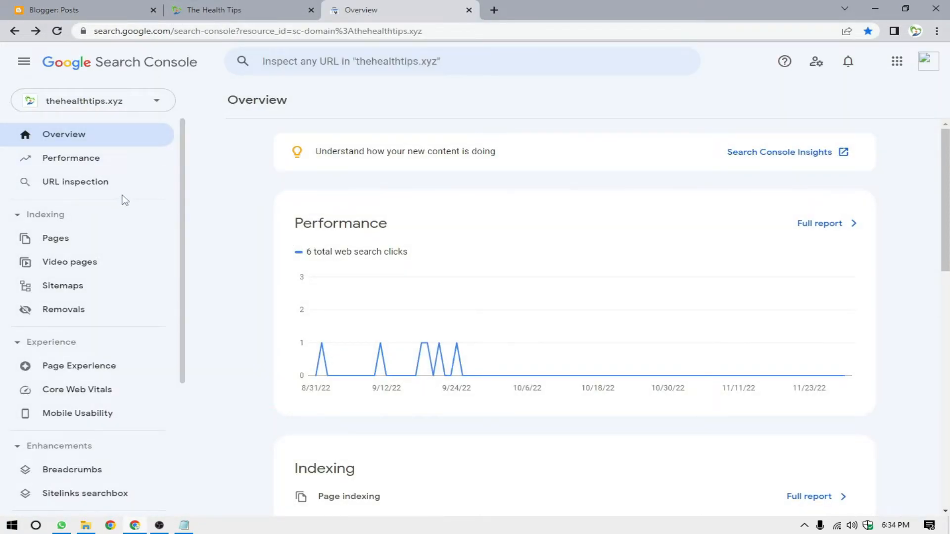
{"action": "left_click", "coordinate": [102, 190]}
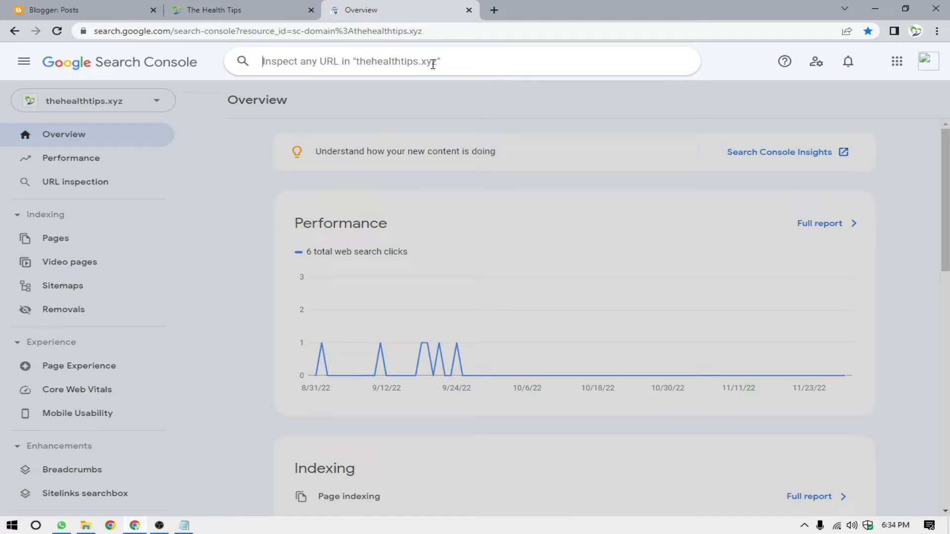
{"action": "key", "text": "ctrl+v"}
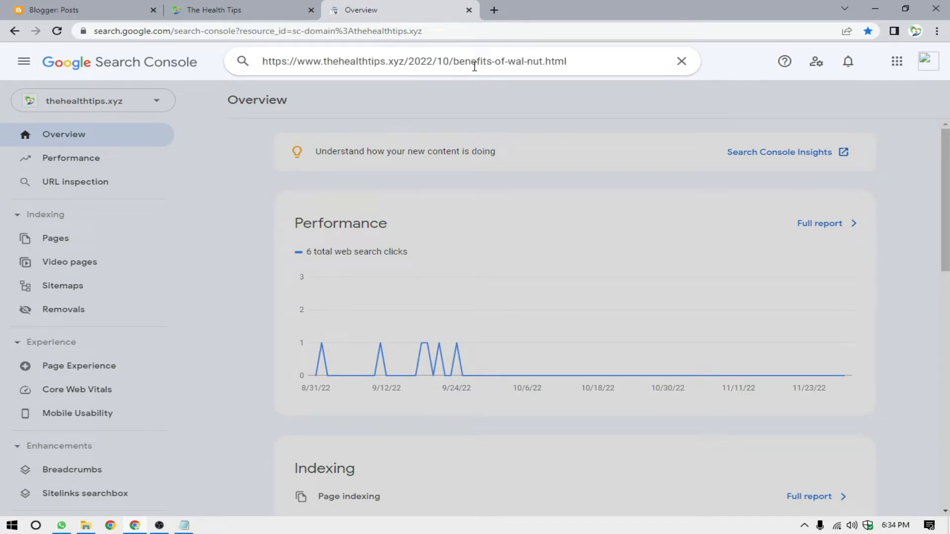
{"action": "key", "text": "Return"}
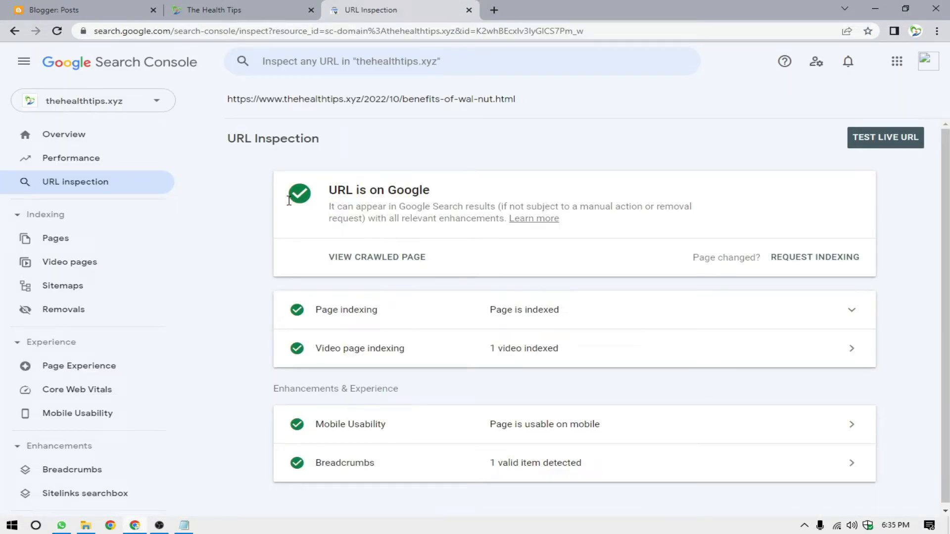
Examine the inspected page's Google index status in the URL Inspection result.
{"action": "left_click_drag", "start_coordinate": [331, 193], "coordinate": [430, 194]}
{"action": "left_click", "coordinate": [441, 202]}
{"action": "left_click_drag", "start_coordinate": [324, 192], "coordinate": [353, 190]}
{"action": "left_click", "coordinate": [387, 193]}
{"action": "left_click_drag", "start_coordinate": [441, 200], "coordinate": [291, 200]}
{"action": "left_click", "coordinate": [314, 199]}
{"action": "left_click", "coordinate": [311, 201]}
{"action": "left_click", "coordinate": [330, 217]}
{"action": "left_click_drag", "start_coordinate": [331, 195], "coordinate": [436, 193]}
{"action": "left_click", "coordinate": [438, 193]}
{"action": "left_click_drag", "start_coordinate": [328, 188], "coordinate": [451, 187]}
{"action": "left_click", "coordinate": [452, 191]}
{"action": "left_click_drag", "start_coordinate": [328, 191], "coordinate": [462, 197]}
{"action": "left_click", "coordinate": [462, 196]}
Request indexing for the inspected walnut post and run a live test of its URL.
{"action": "left_click", "coordinate": [819, 263]}
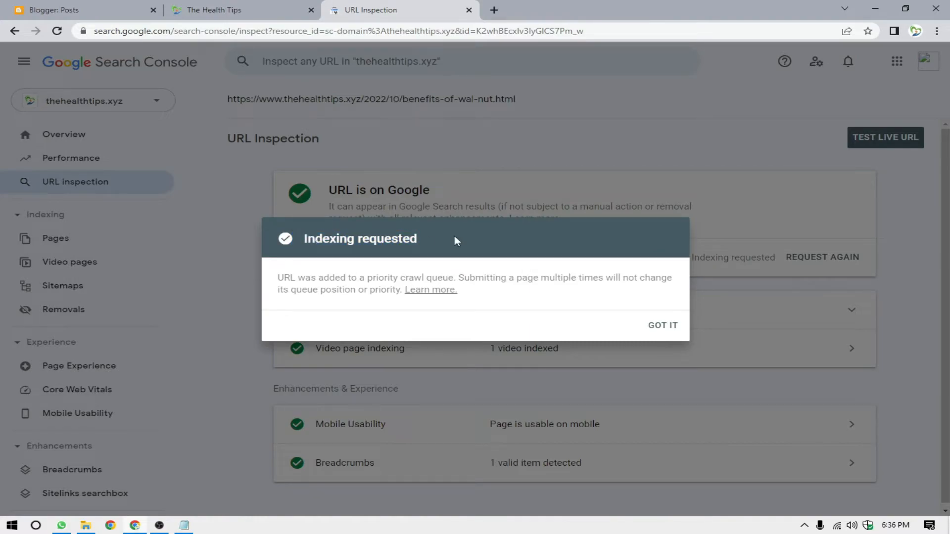
{"action": "left_click", "coordinate": [667, 328]}
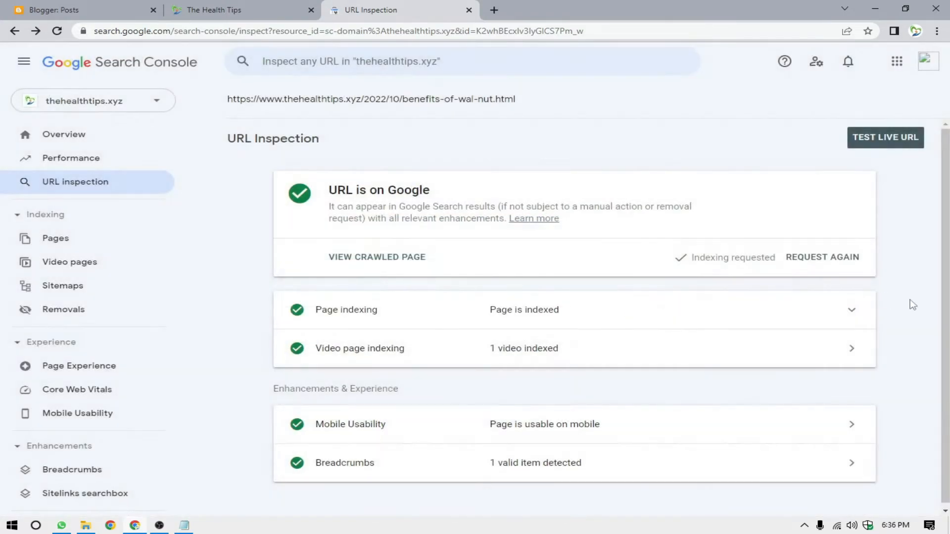
{"action": "left_click", "coordinate": [909, 148]}
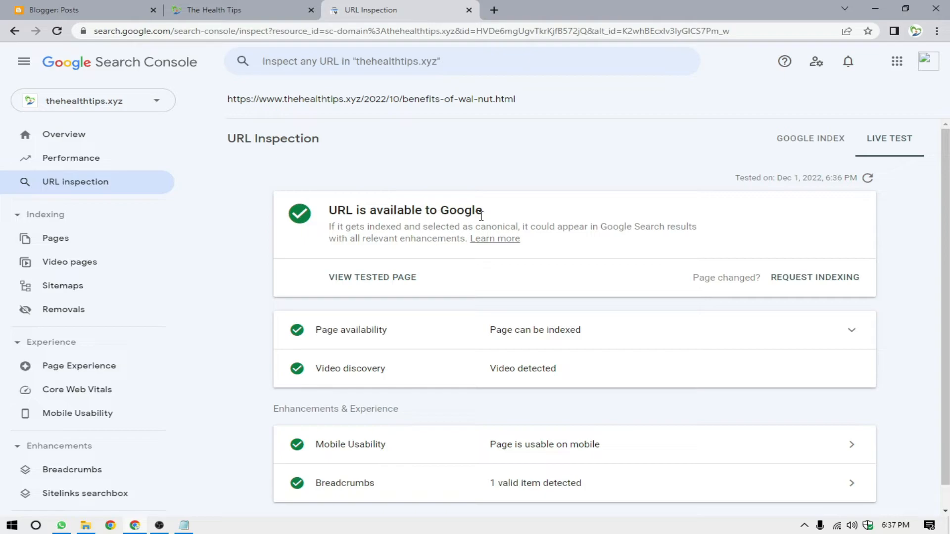
Request indexing from the walnut post's live test result and dismiss the confirmation.
{"action": "left_click_drag", "start_coordinate": [328, 210], "coordinate": [483, 211]}
{"action": "left_click", "coordinate": [602, 196]}
{"action": "left_click", "coordinate": [848, 288]}
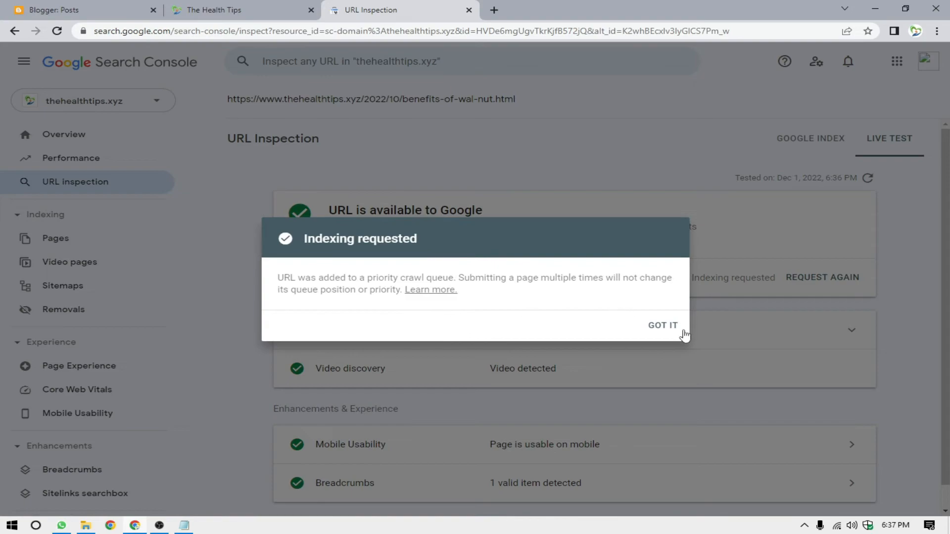
{"action": "left_click", "coordinate": [669, 328]}
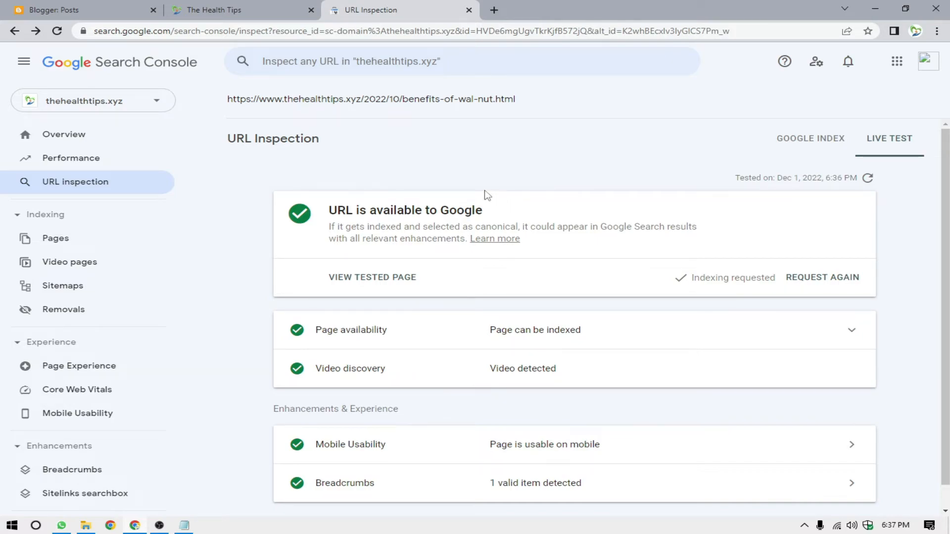
{"action": "left_click", "coordinate": [327, 68]}
{"action": "key", "text": "ctrl+v"}
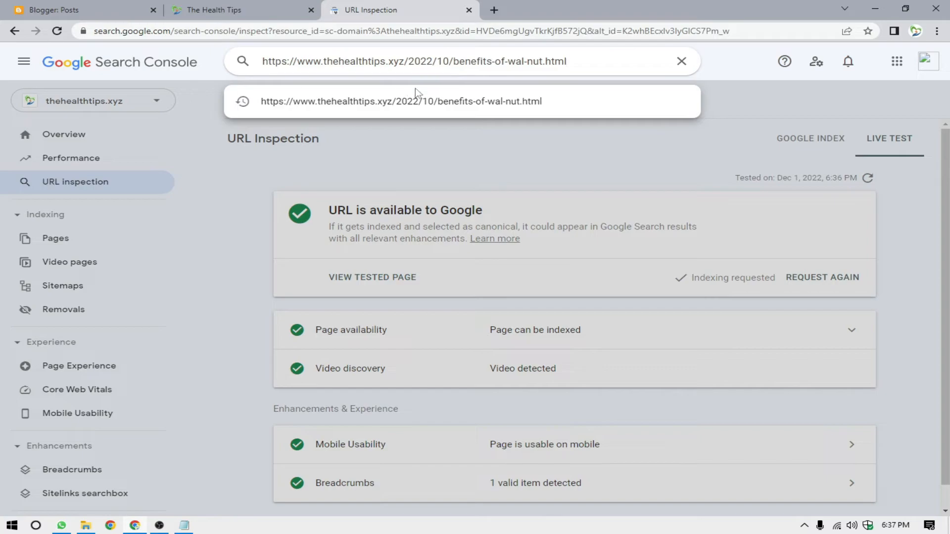
{"action": "key", "text": "Return"}
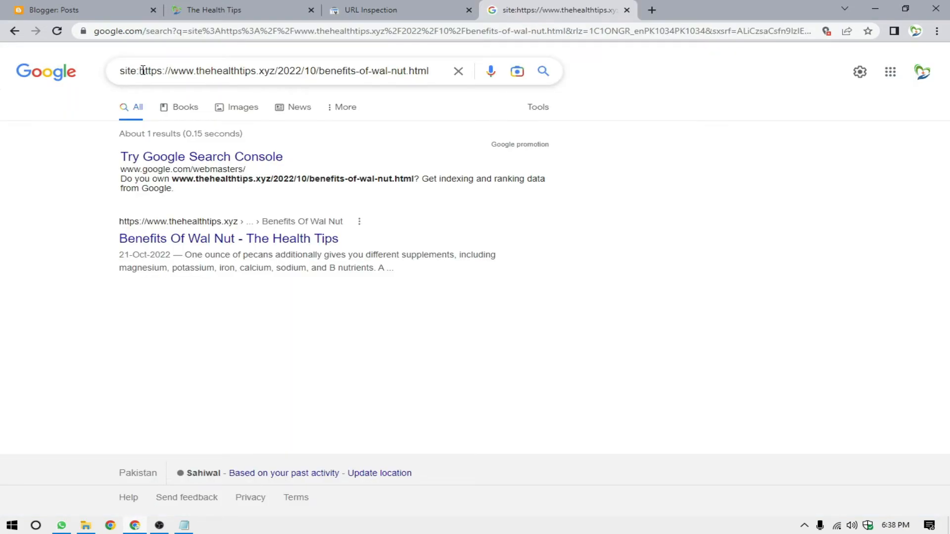
{"action": "left_click_drag", "start_coordinate": [143, 70], "coordinate": [431, 71]}
{"action": "left_click", "coordinate": [336, 208]}
{"action": "left_click", "coordinate": [74, 10]}
Switch to Google Search Console and view the submitted sitemaps for thehealthtips.xyz.
{"action": "left_click", "coordinate": [371, 9]}
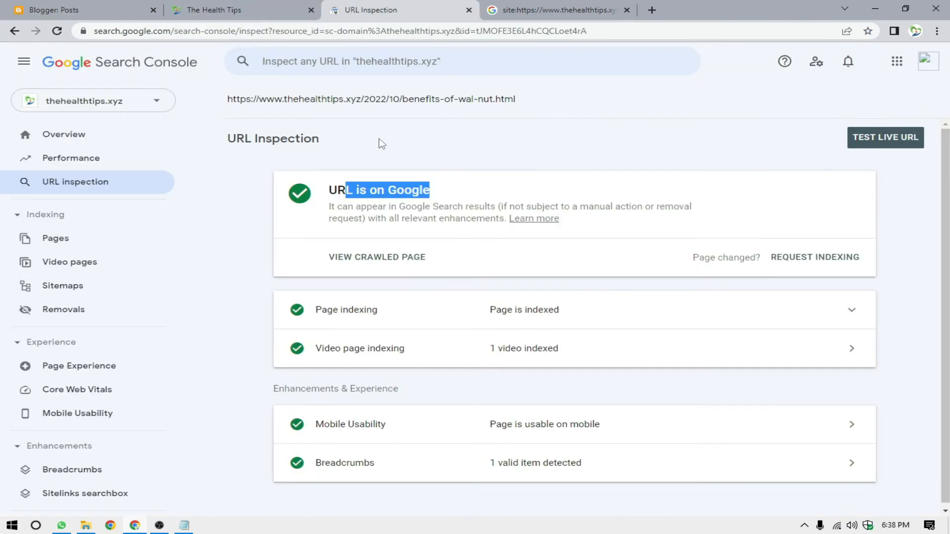
{"action": "left_click", "coordinate": [511, 155]}
{"action": "left_click", "coordinate": [101, 292]}
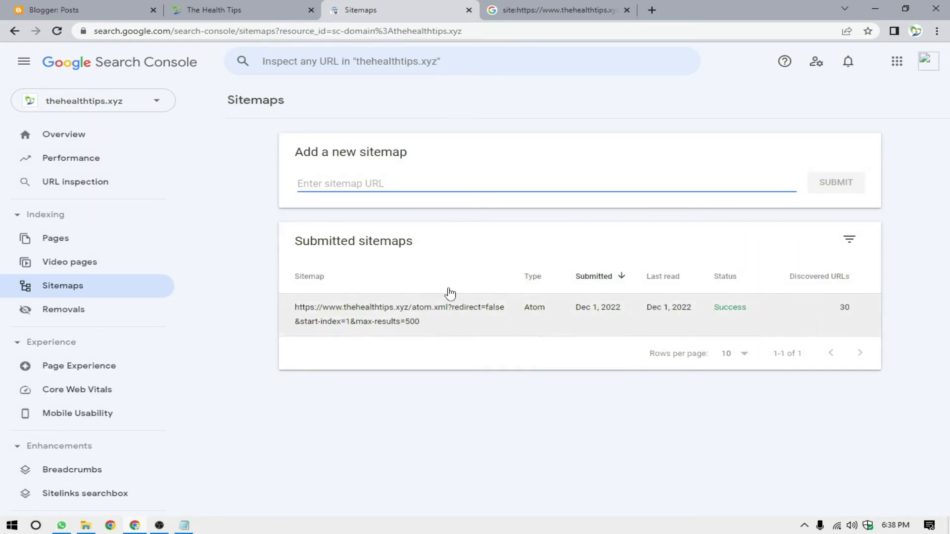
Switch to Blogger and find the Crawlers and indexing section in the blog's settings.
{"action": "left_click", "coordinate": [59, 10]}
{"action": "left_click", "coordinate": [80, 387]}
{"action": "scroll", "coordinate": [335, 408], "scroll_direction": "down", "scroll_amount": 15}
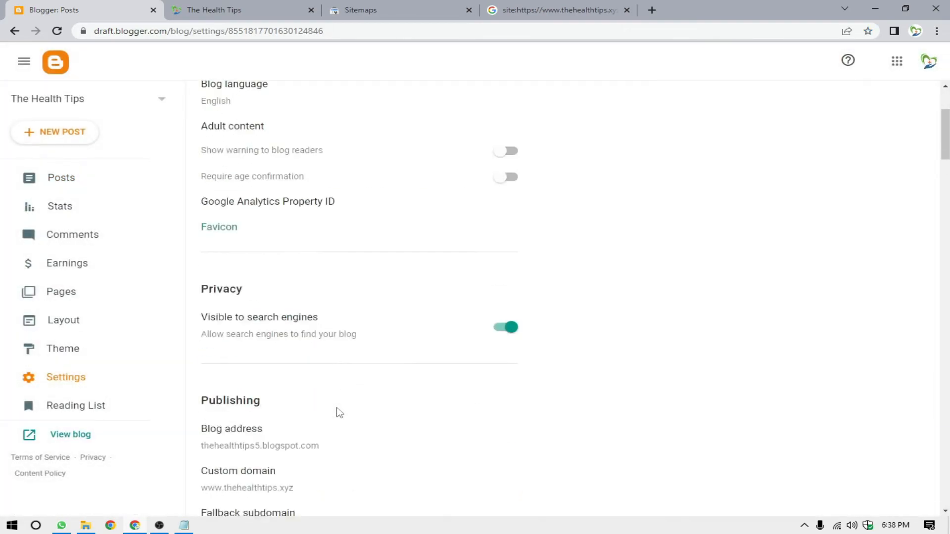
{"action": "scroll", "coordinate": [321, 420], "scroll_direction": "down", "scroll_amount": 15}
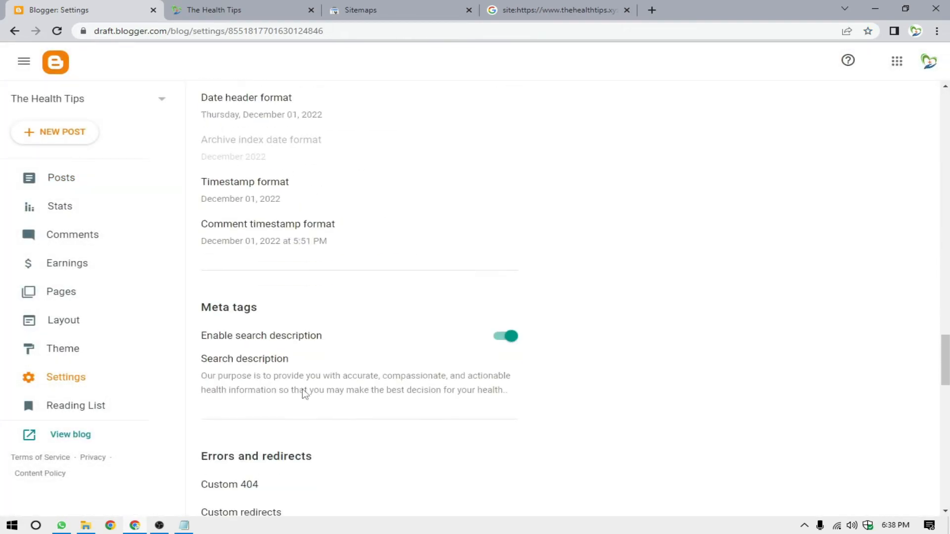
{"action": "scroll", "coordinate": [297, 380], "scroll_direction": "down", "scroll_amount": 6}
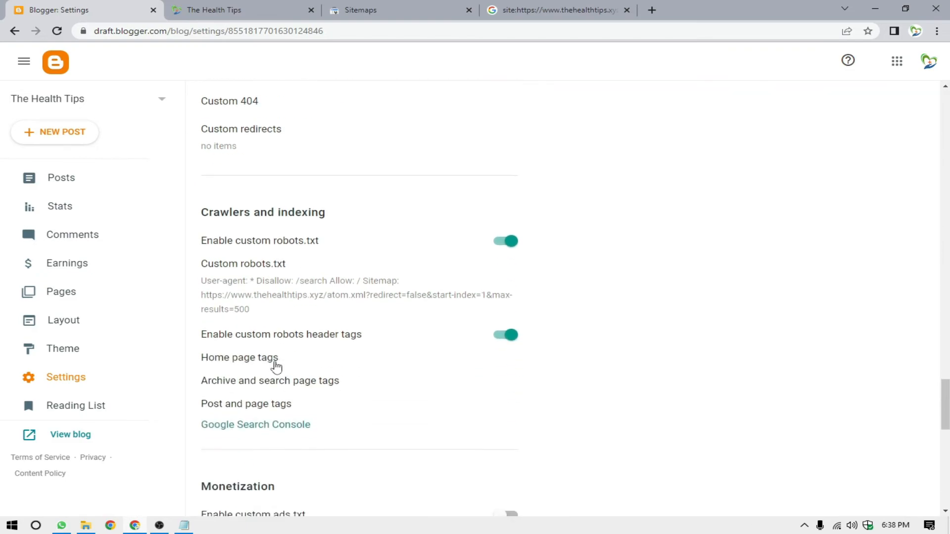
Review the full custom robots.txt text, including its Sitemap line, and close it without saving.
{"action": "left_click", "coordinate": [466, 275]}
{"action": "scroll", "coordinate": [466, 275], "scroll_direction": "down", "scroll_amount": 1}
{"action": "scroll", "coordinate": [459, 264], "scroll_direction": "up", "scroll_amount": 1}
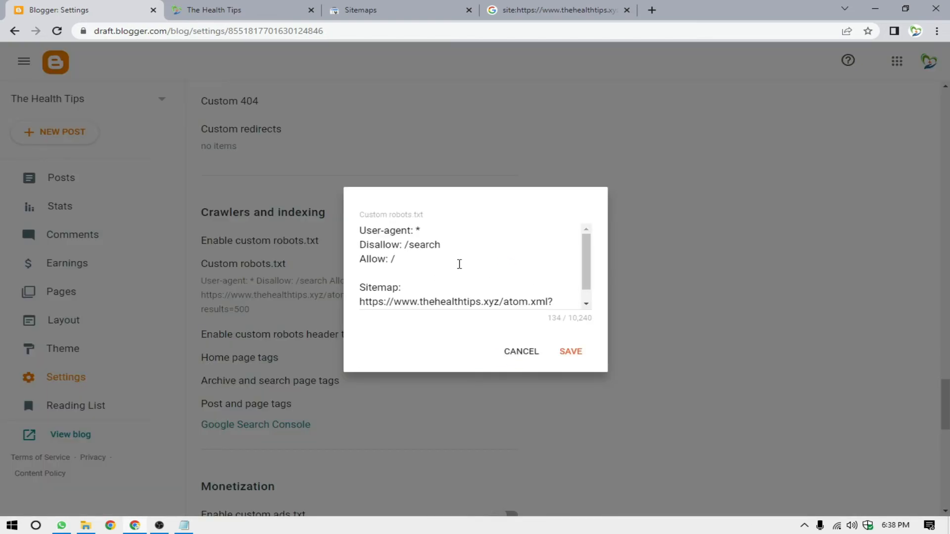
{"action": "scroll", "coordinate": [460, 266], "scroll_direction": "down", "scroll_amount": 1}
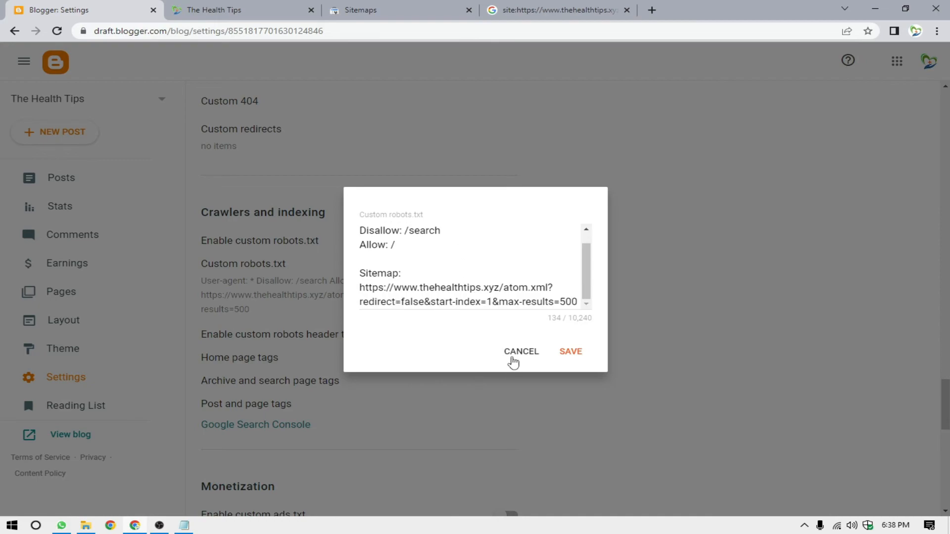
{"action": "left_click", "coordinate": [513, 357]}
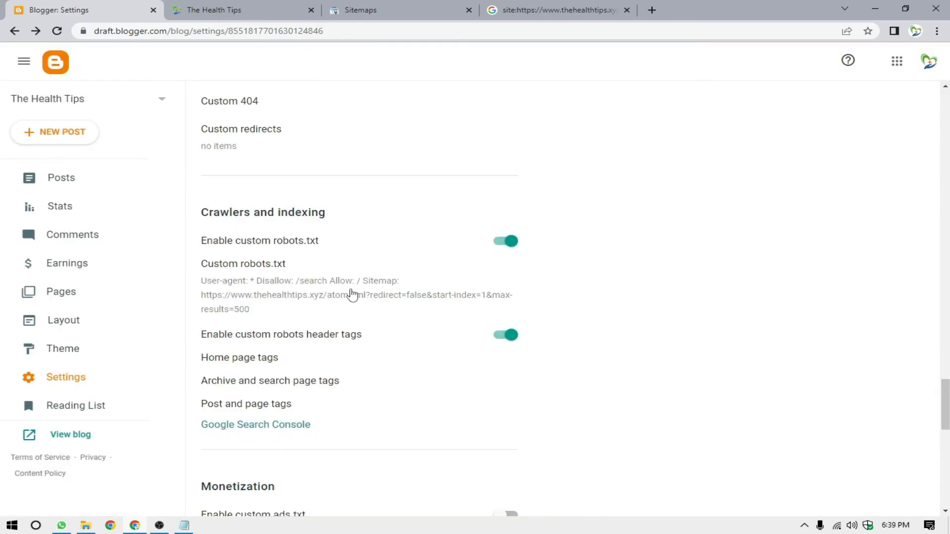